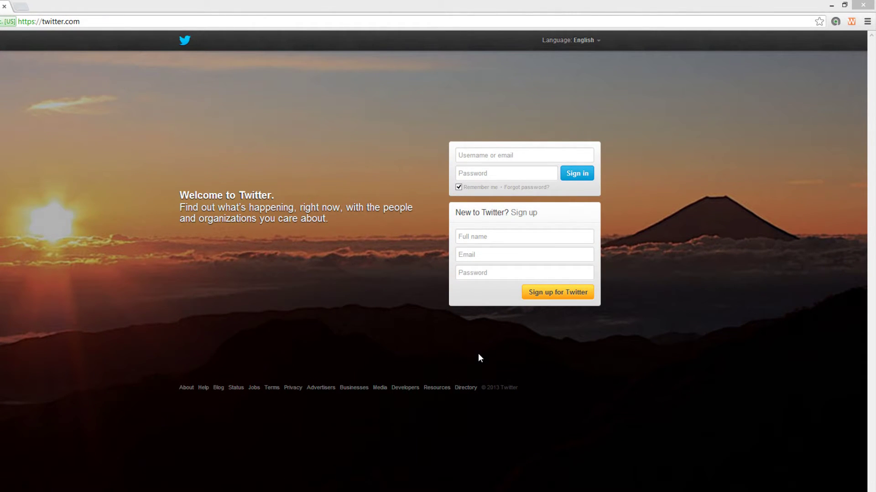
Fill in the saved sign-in e-mail and the account password on Twitter.
left_click(496, 157)
type("con")
key("Down")
key("Return")
key("Tab")
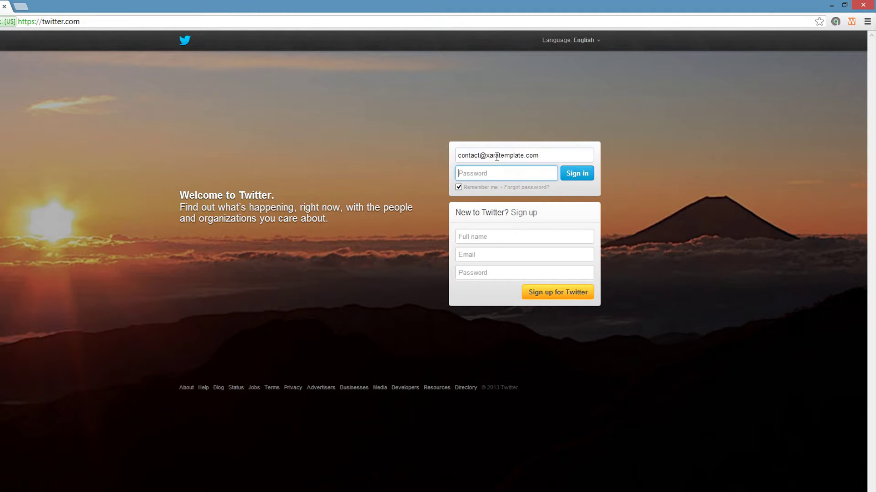
type("•")
Sign in and open Settings from the gear menu.
key("Return")
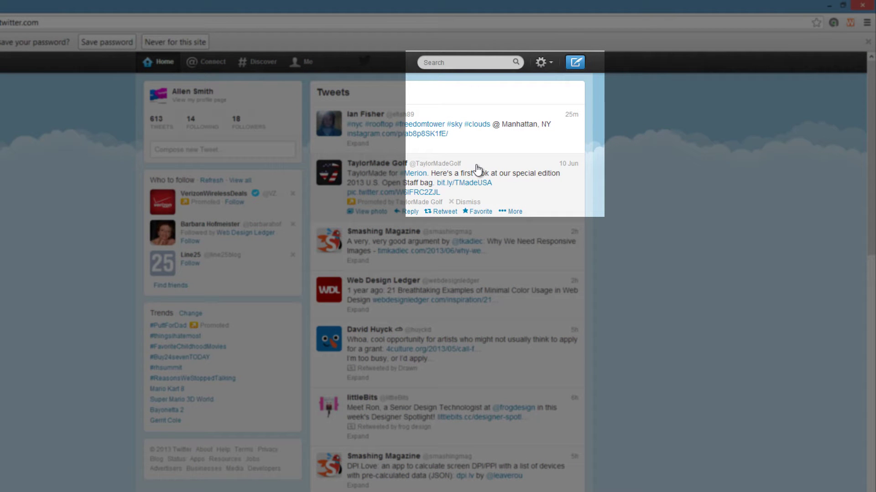
left_click(542, 63)
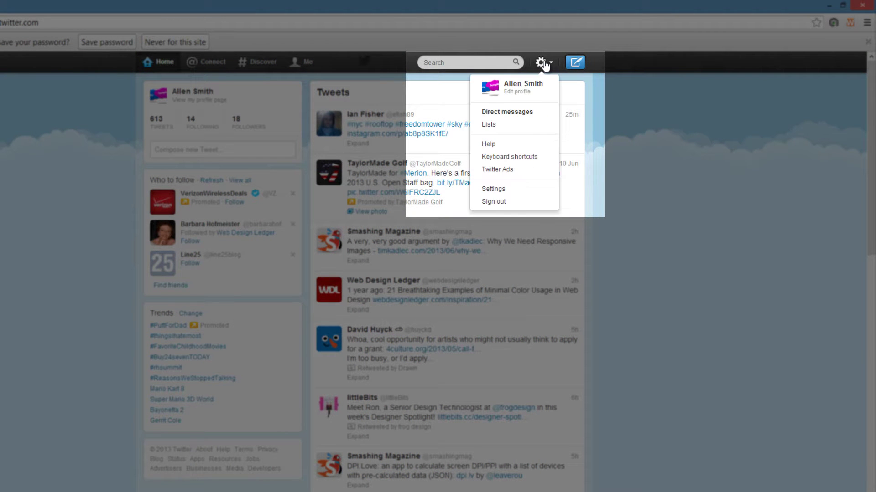
left_click(529, 190)
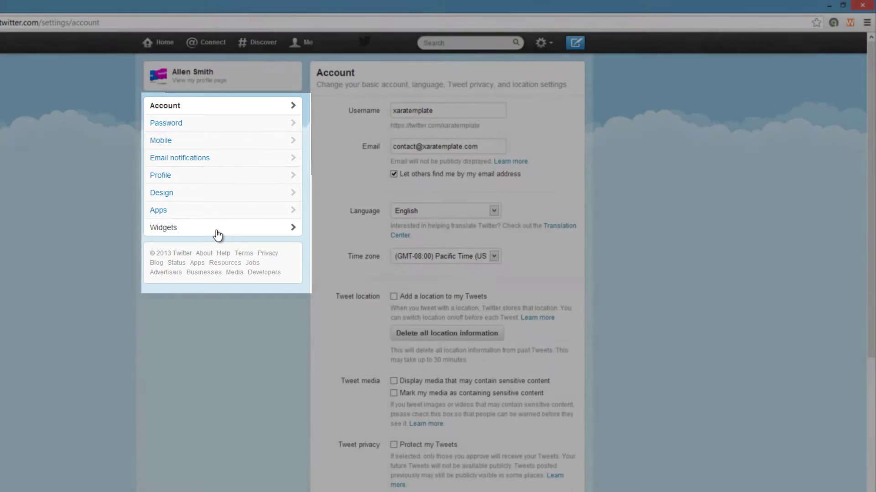
Under Widgets in the settings sidebar, create a new user timeline widget.
left_click(217, 235)
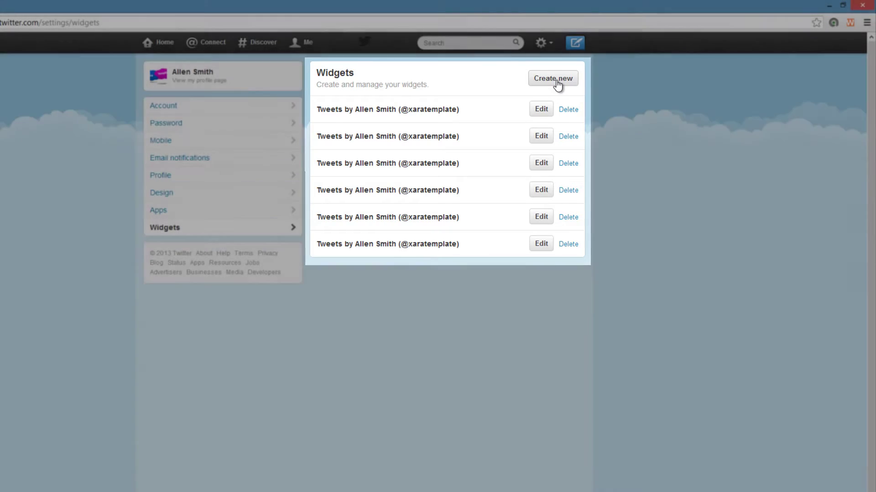
left_click(557, 85)
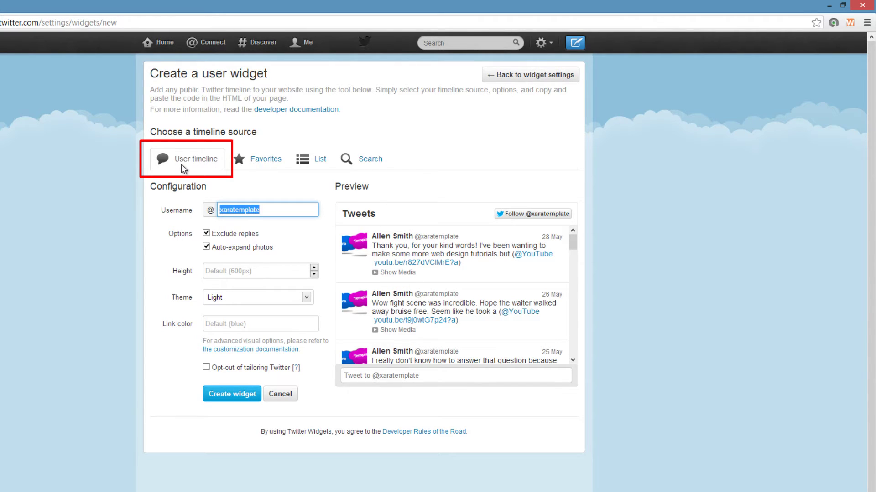
left_click(258, 162)
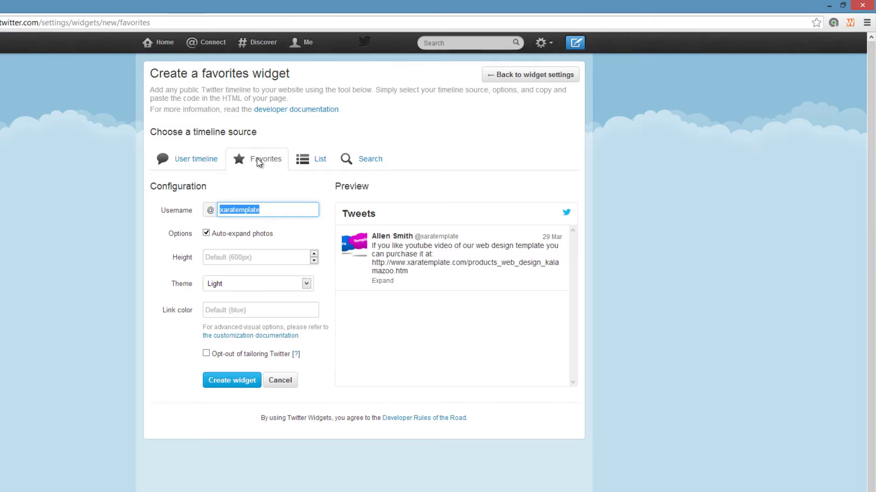
left_click(194, 162)
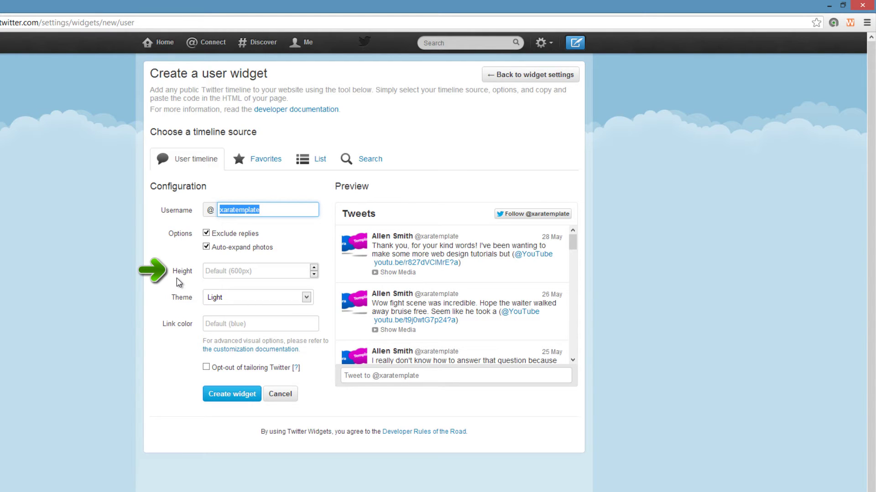
Set the widget Height field to 500.
left_click(248, 276)
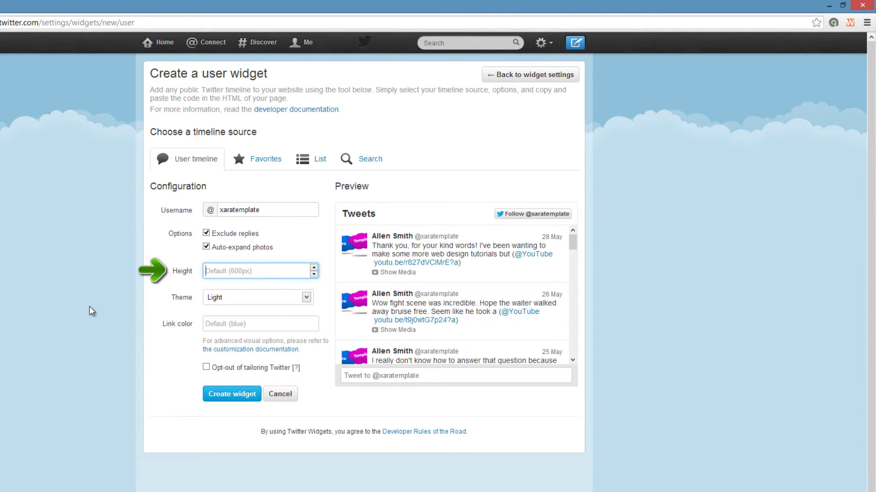
type("500")
key("BackSpace")
key("BackSpace")
key("BackSpace")
type("40")
key("BackSpace")
key("BackSpace")
type("500")
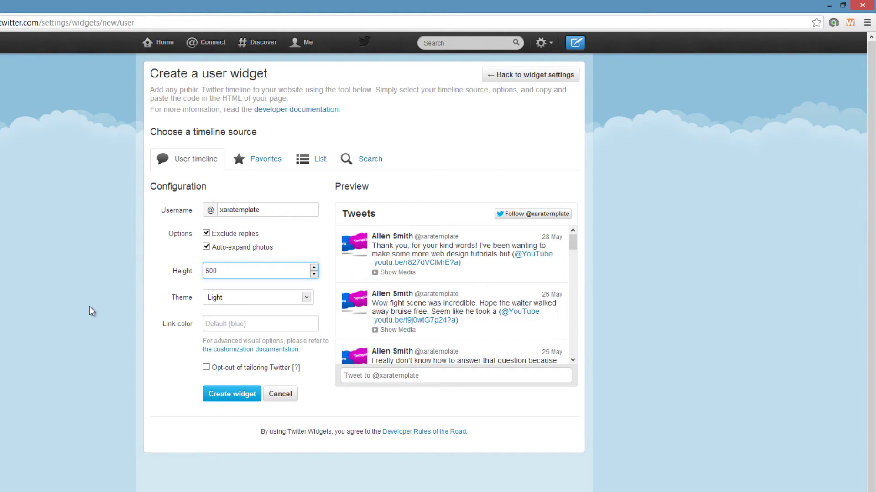
Preview the Dark theme, then set the widget theme back to Light.
left_click(281, 302)
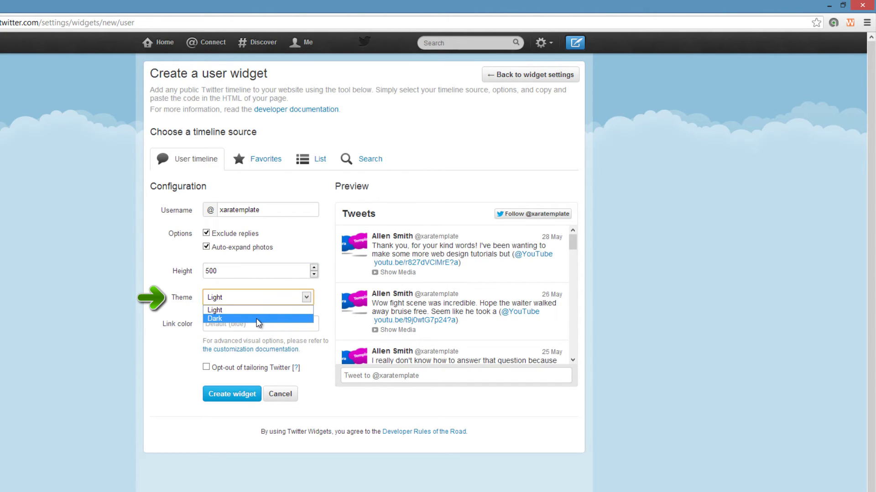
left_click(256, 318)
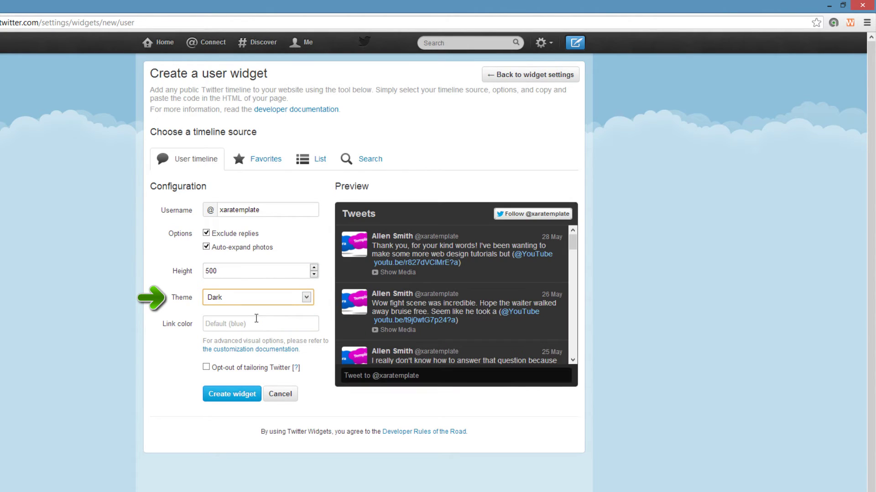
left_click(277, 299)
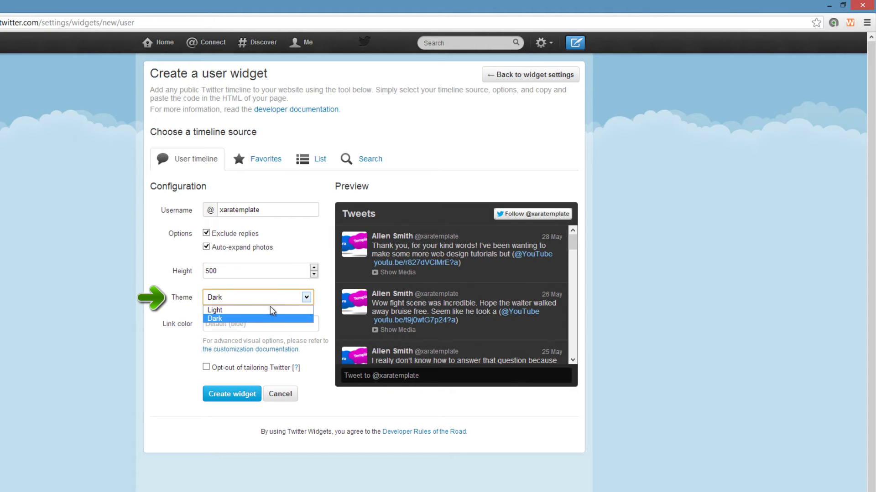
left_click(263, 311)
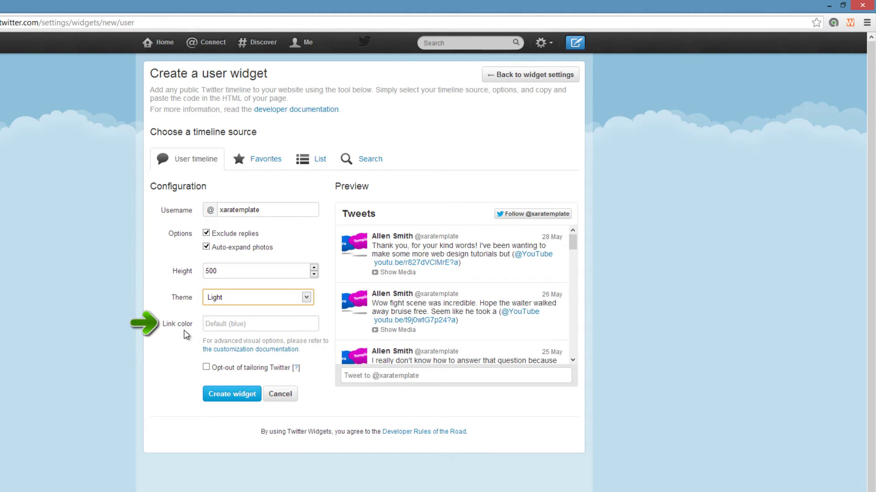
Choose blue #1875c7 as the widget's link colour in the colour picker and confirm with Done.
left_click(277, 328)
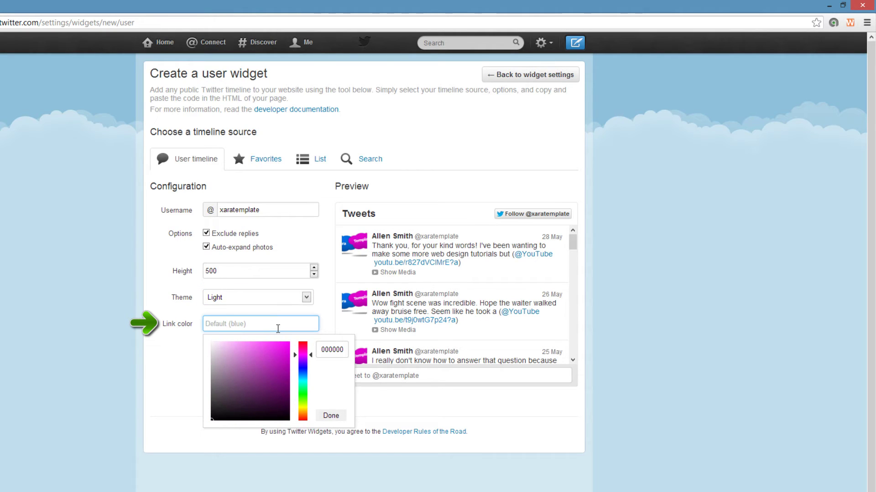
left_click(165, 350)
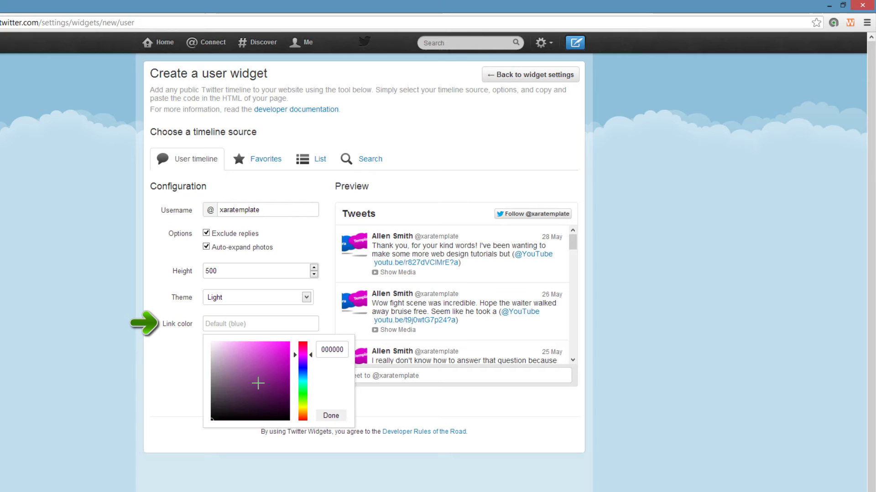
left_click(280, 359)
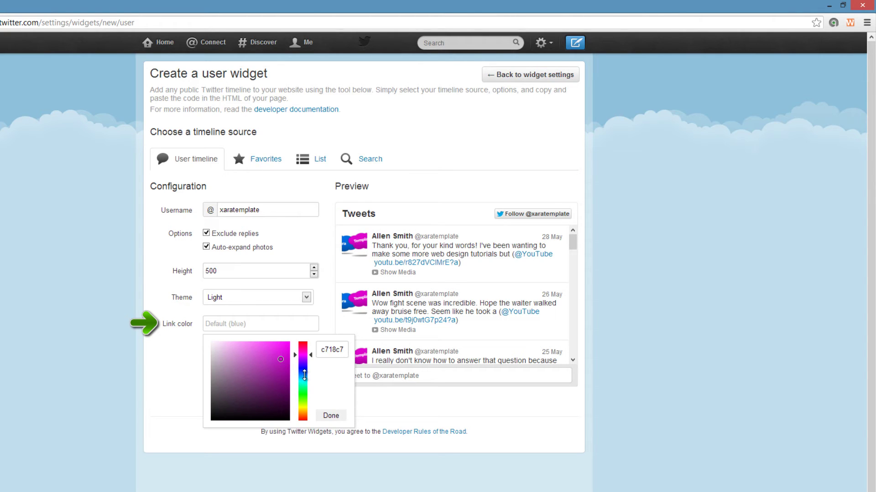
mouse_move(305, 375)
left_mouse_down()
mouse_move(305, 388)
mouse_move(305, 375)
left_mouse_up()
left_click(331, 416)
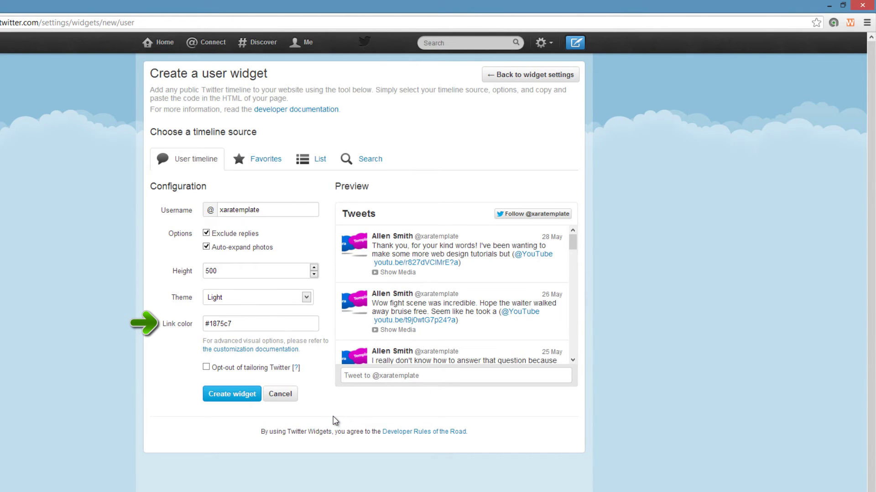
left_click(281, 325)
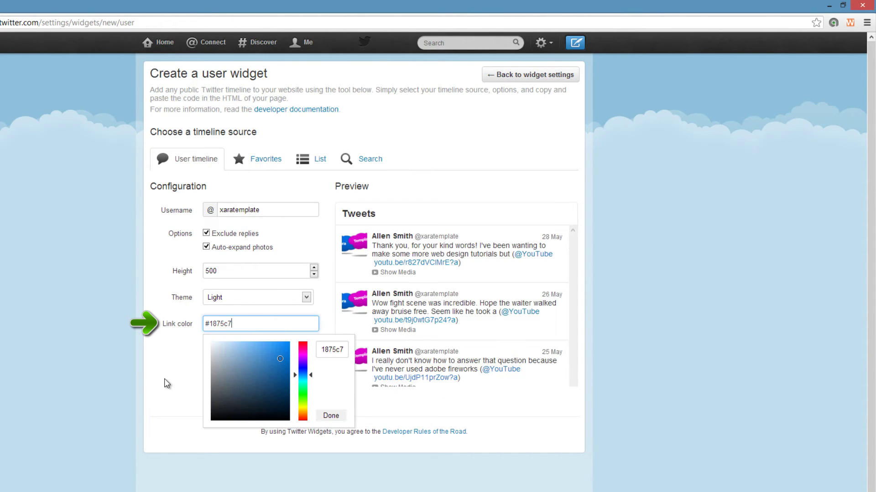
left_click(330, 416)
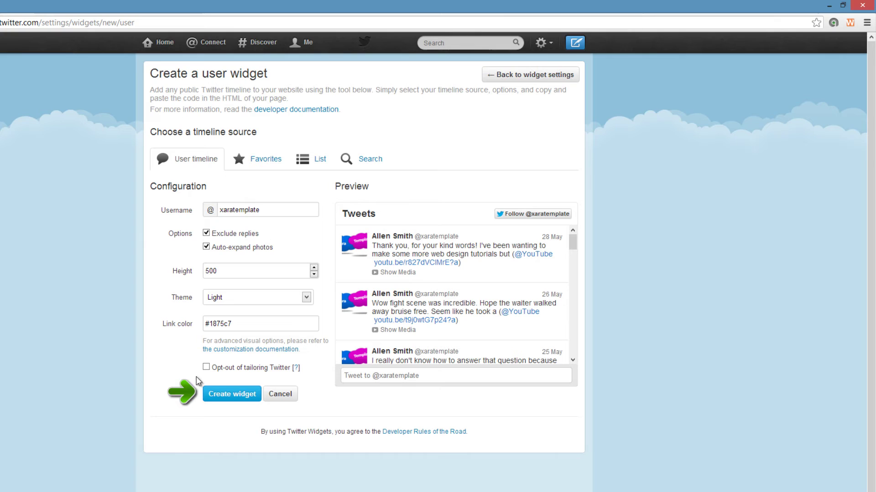
Create the widget, copy its embed code with Ctrl+C, and return to Xara.
left_click(226, 395)
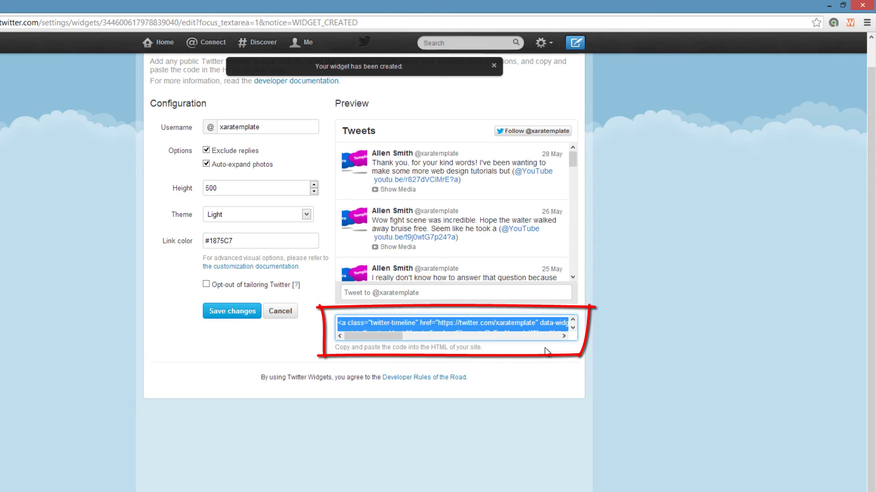
key("ctrl+c")
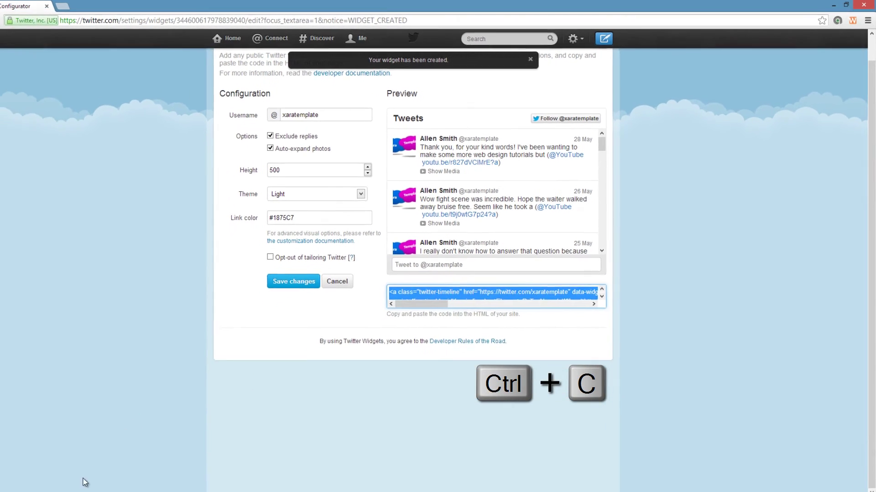
left_click(106, 484)
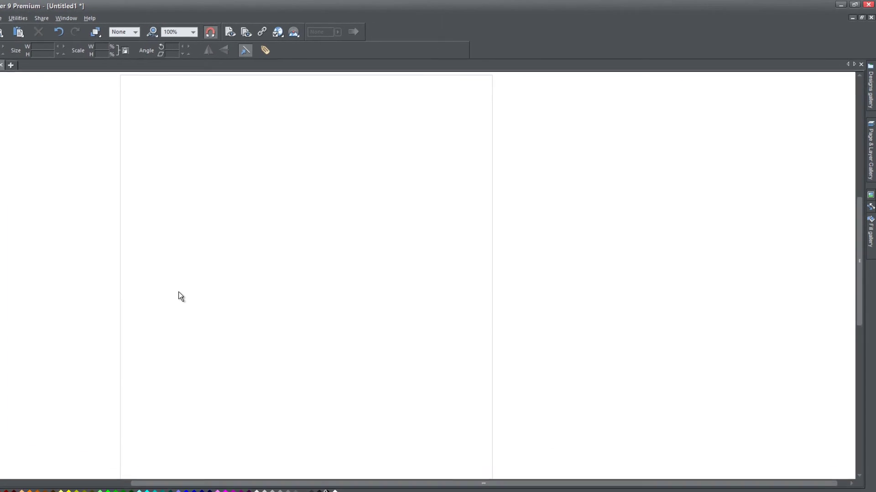
Paste the embed code, move the feed left, adjust its width, and preview the website.
key("ctrl+v")
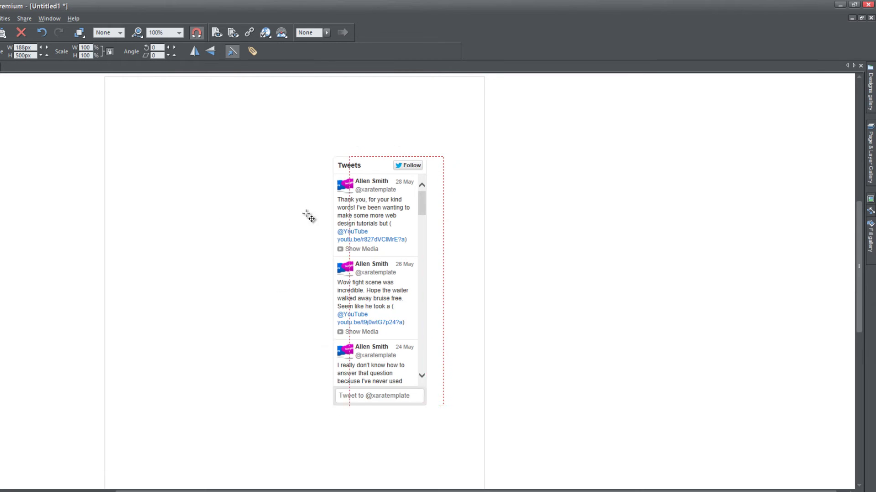
left_click_drag(309, 216, 191, 210)
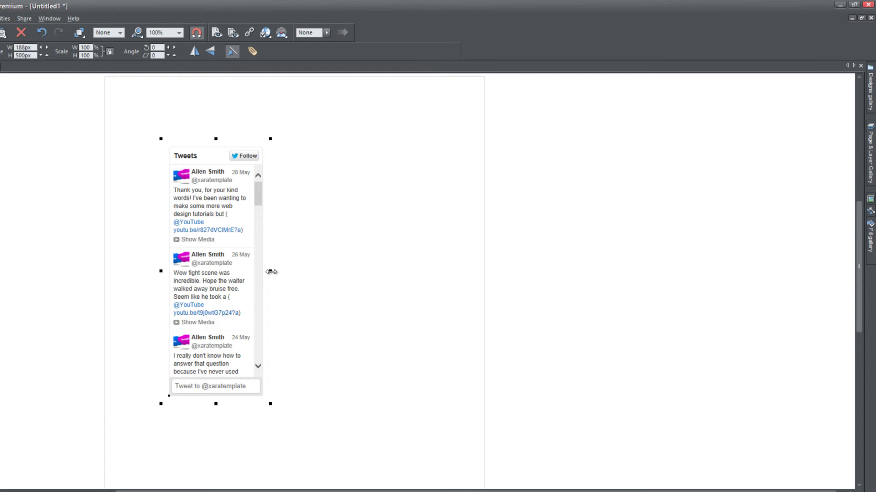
left_click_drag(271, 272, 403, 271)
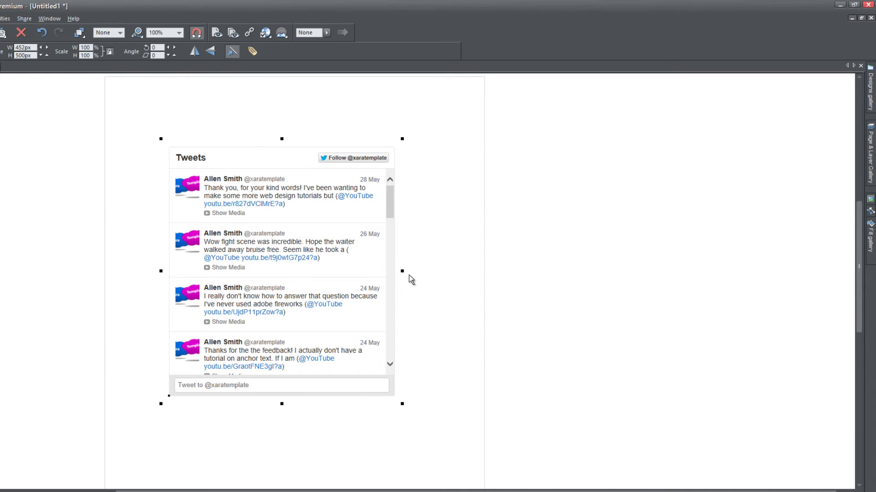
left_click_drag(402, 271, 335, 271)
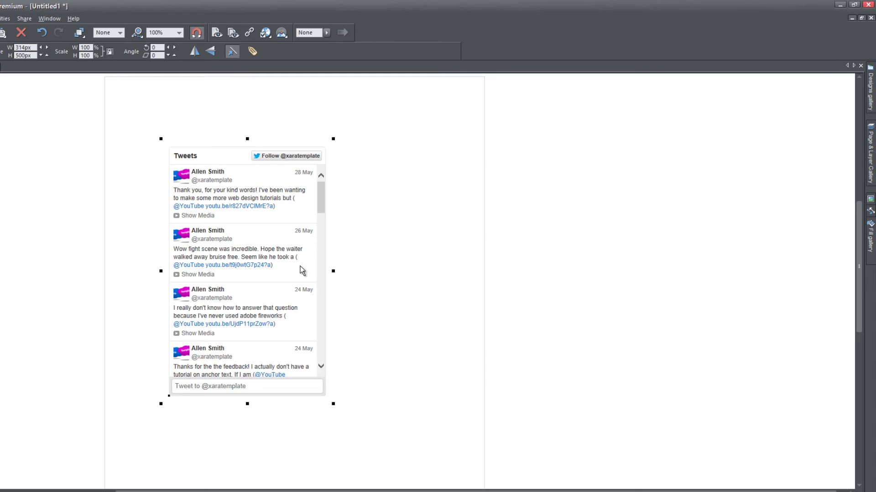
left_click(14, 20)
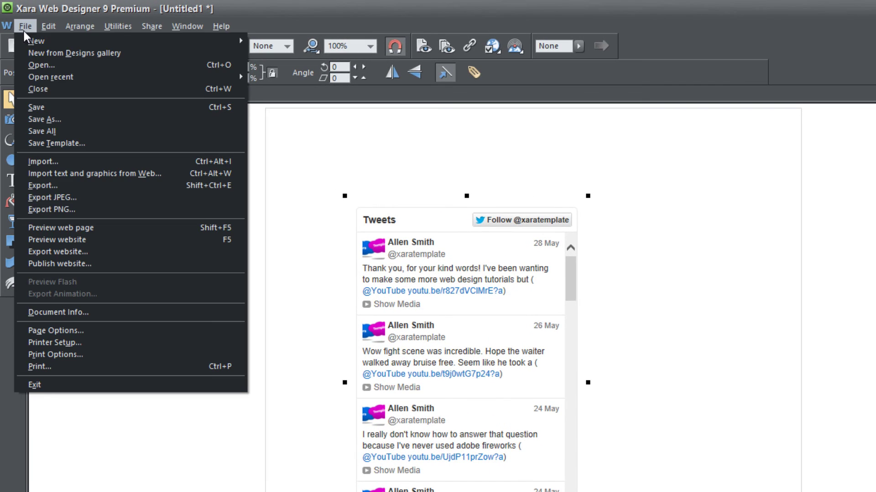
left_click(101, 241)
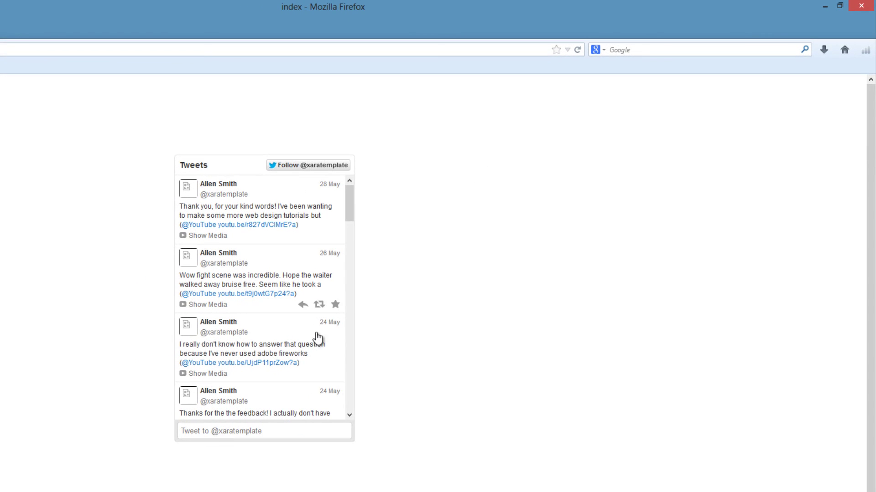
Scroll the feed to older tweets and open the Post a Tweet sign-in pop-up beside it.
left_click_drag(352, 211, 352, 393)
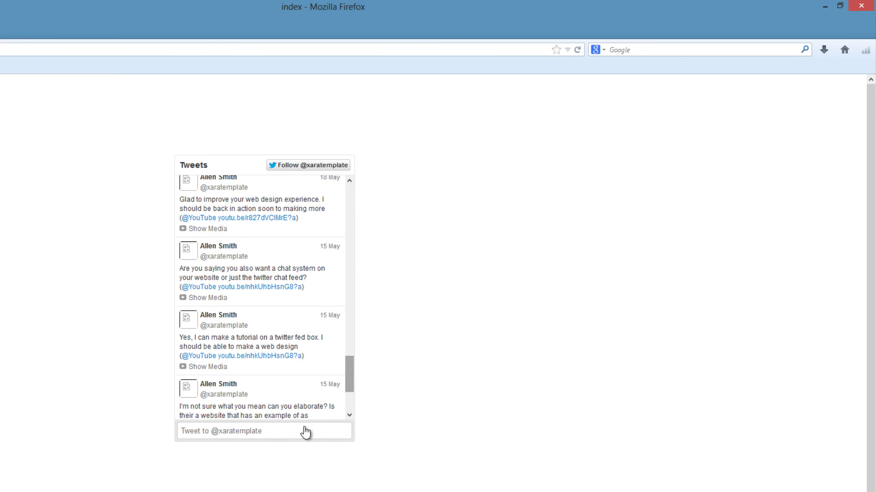
left_click(275, 436)
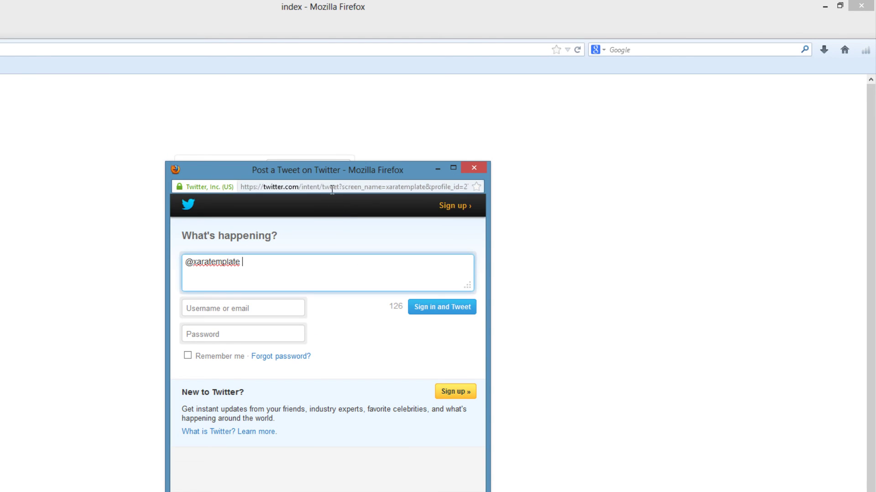
left_click_drag(321, 172, 541, 146)
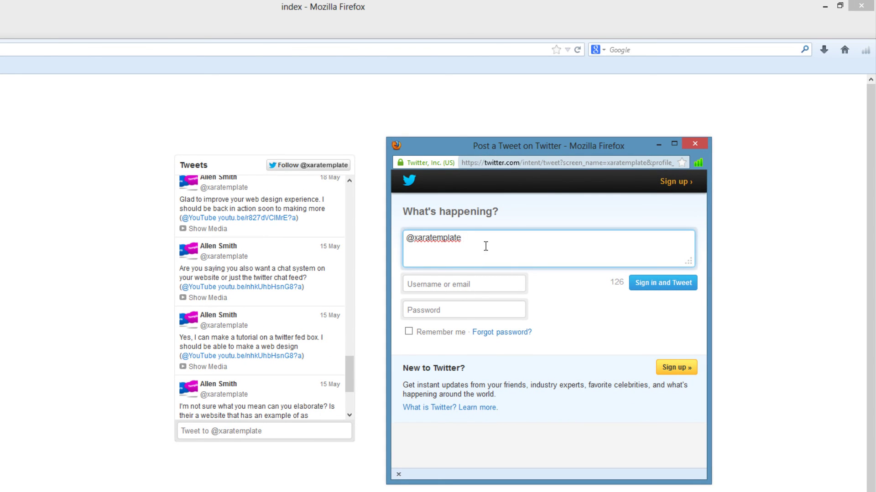
left_click(426, 283)
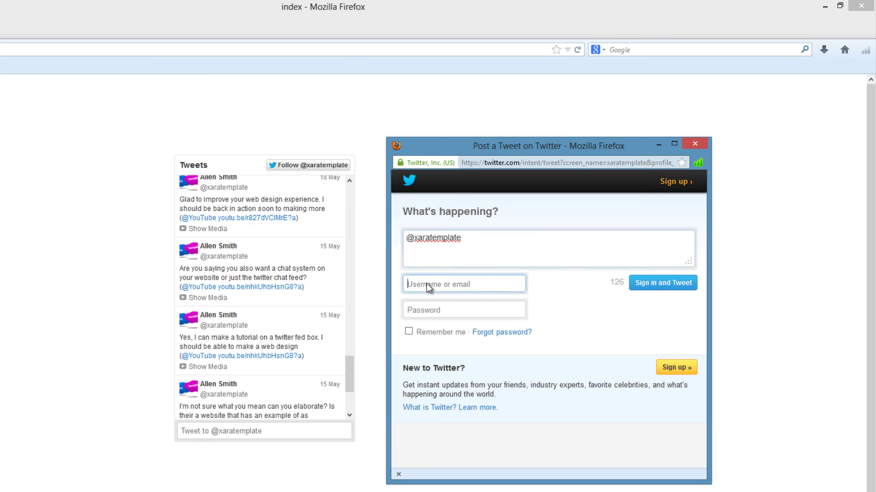
left_click(449, 308)
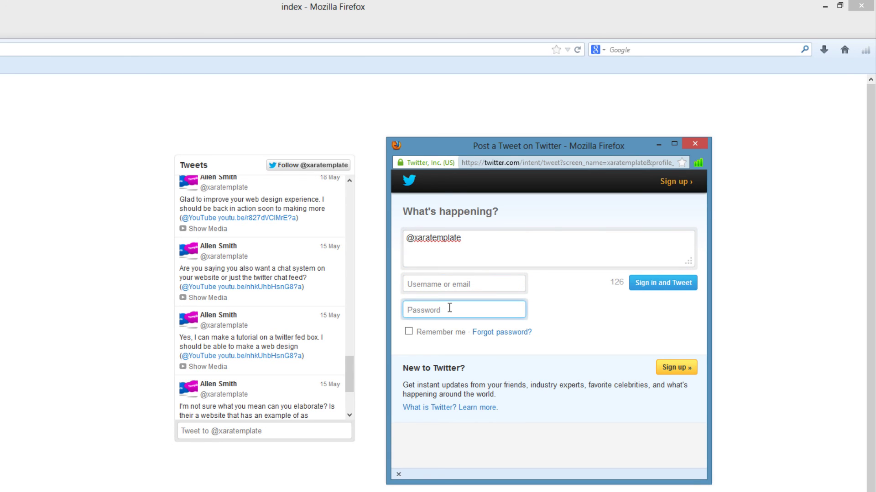